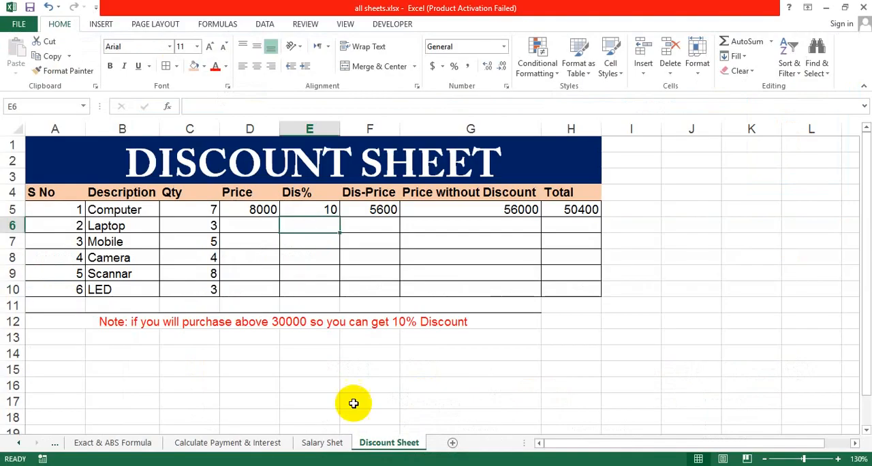
Enter the prices 15000, 5000, 10000, 8000 and 8500 for the Laptop, Mobile, Camera, Scannar and LED rows.
{"action": "left_click", "coordinate": [334, 391]}
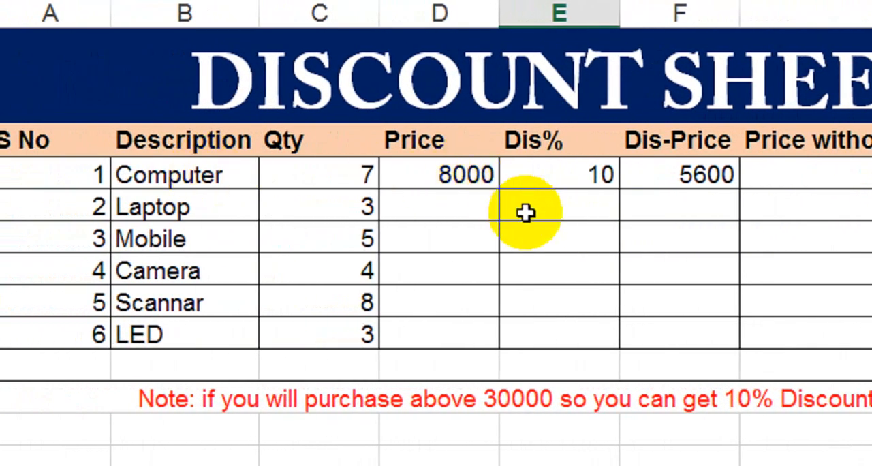
{"action": "left_click", "coordinate": [440, 218]}
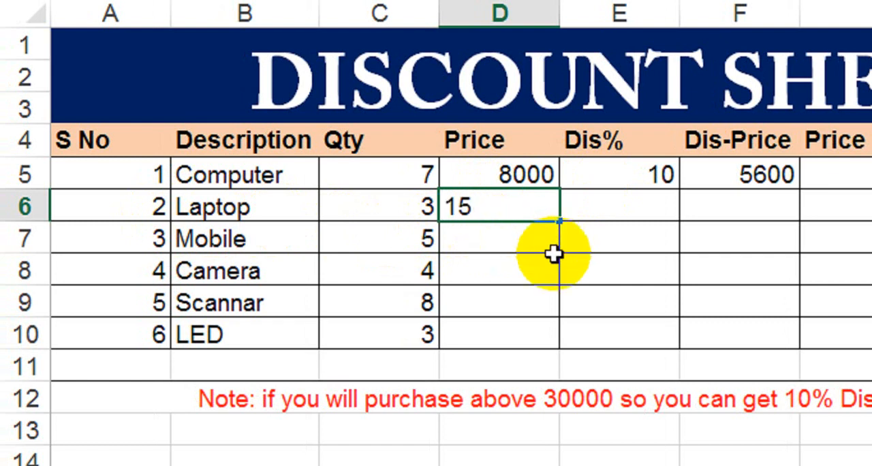
{"action": "key", "text": "Return"}
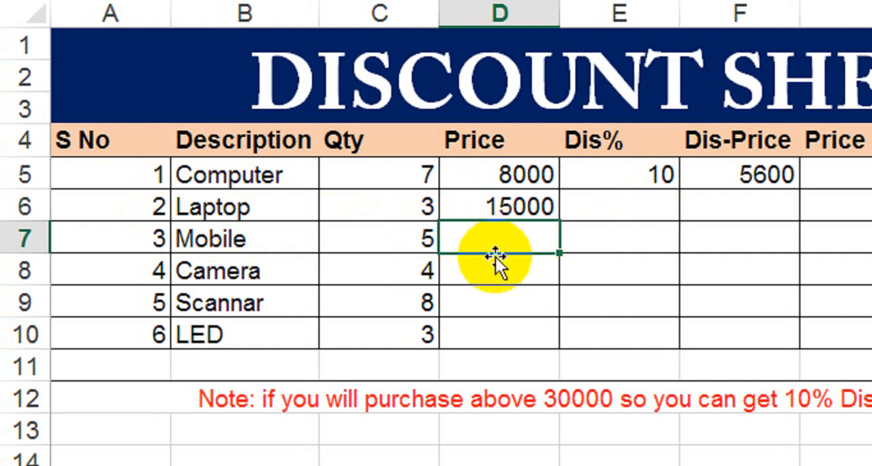
{"action": "type", "text": "5000"}
{"action": "key", "text": "Return"}
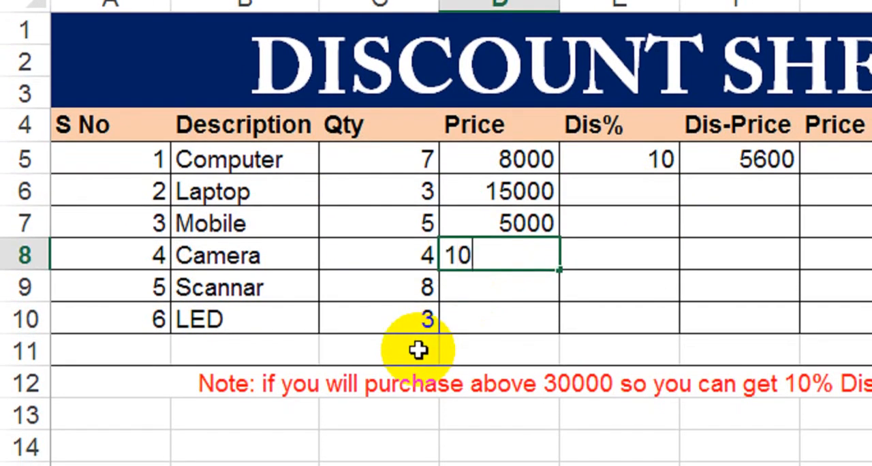
{"action": "type", "text": "10000"}
{"action": "key", "text": "Return"}
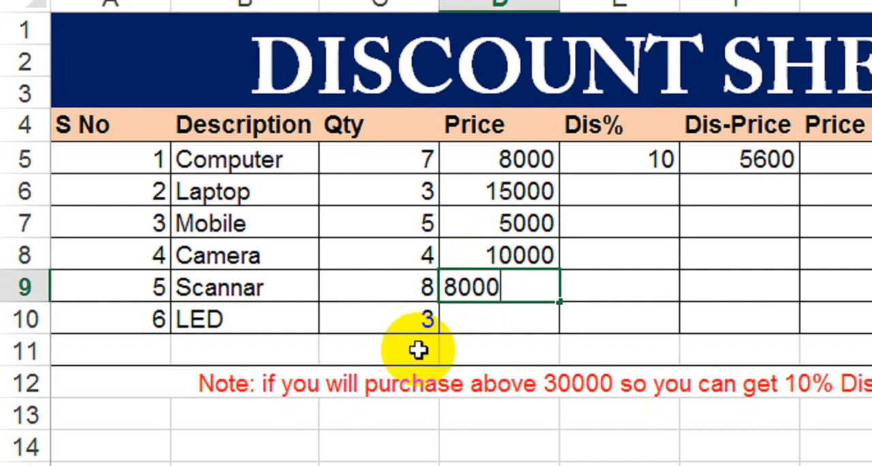
{"action": "key", "text": "Return"}
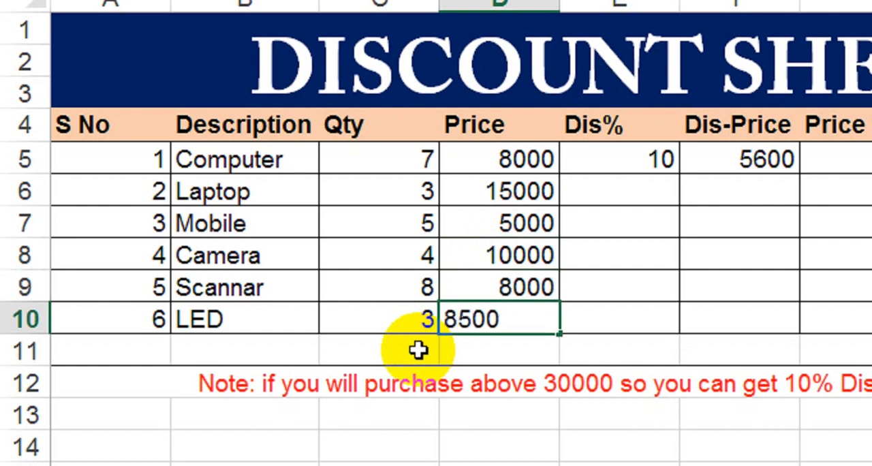
{"action": "type", "text": "8500"}
{"action": "key", "text": "Return"}
{"action": "key", "text": "Right"}
{"action": "key", "text": "Left"}
{"action": "key", "text": "Up"}
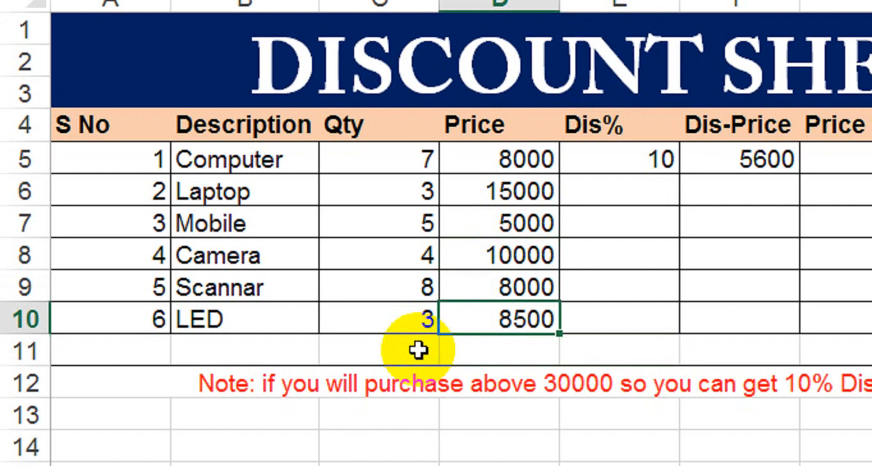
{"action": "key", "text": "Up"}
{"action": "key", "text": "Up"}
{"action": "key", "text": "Up"}
{"action": "key", "text": "Up"}
{"action": "key", "text": "Up"}
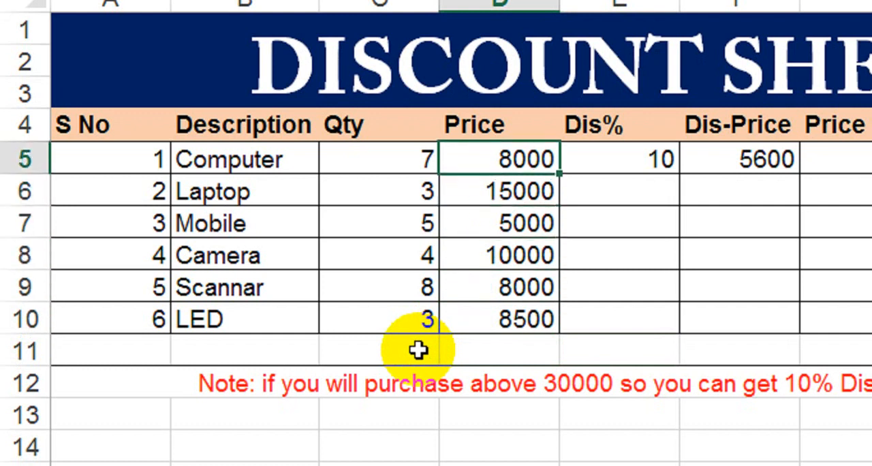
{"action": "key", "text": "Down"}
{"action": "key", "text": "Down"}
{"action": "key", "text": "Right"}
{"action": "key", "text": "Up"}
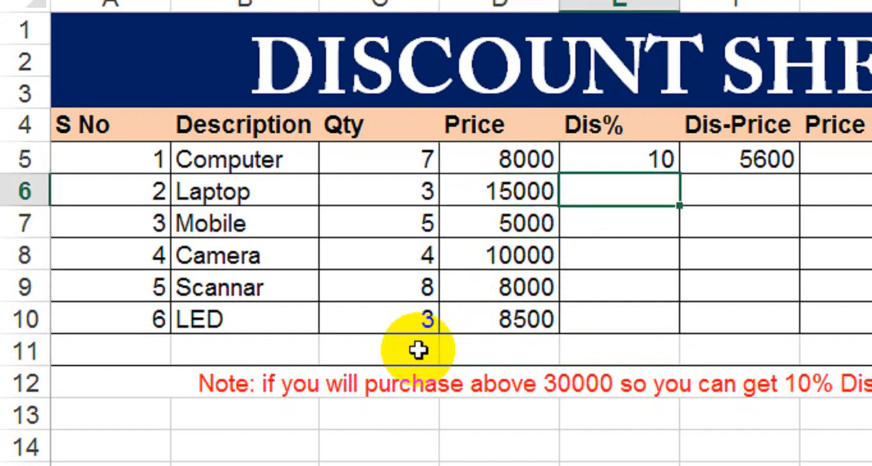
{"action": "key", "text": "Up"}
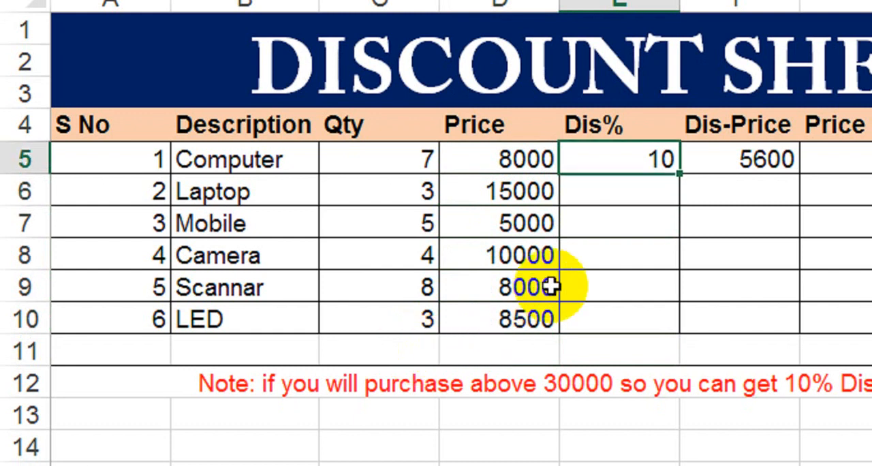
Calculate the Laptop's price without discount in G6 with the formula =C6*D6.
{"action": "key", "text": "Down"}
{"action": "key", "text": "Right"}
{"action": "key", "text": "Right"}
{"action": "key", "text": "Right"}
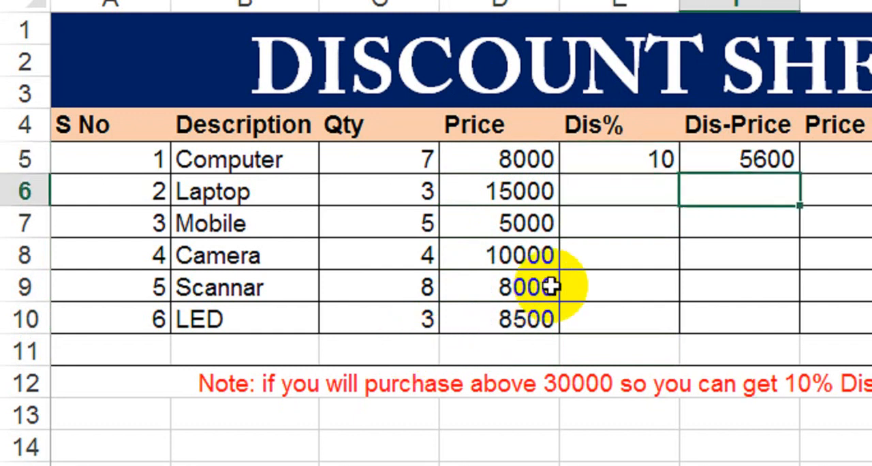
{"action": "key", "text": "Left"}
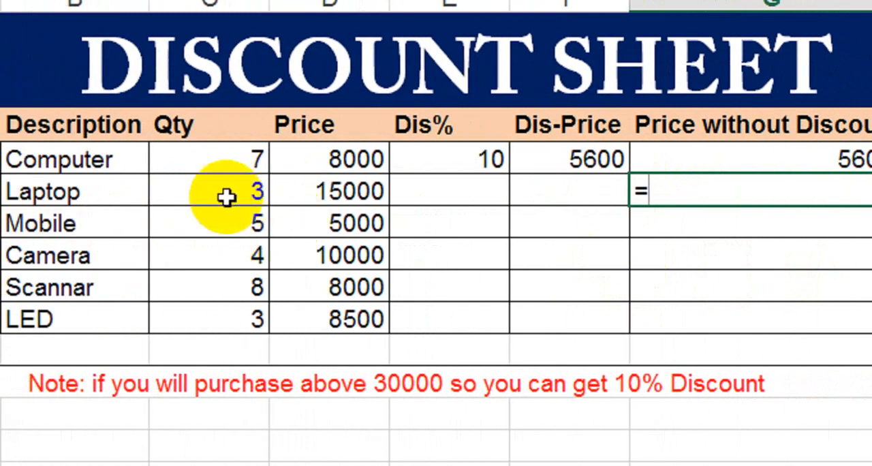
{"action": "left_click", "coordinate": [225, 196]}
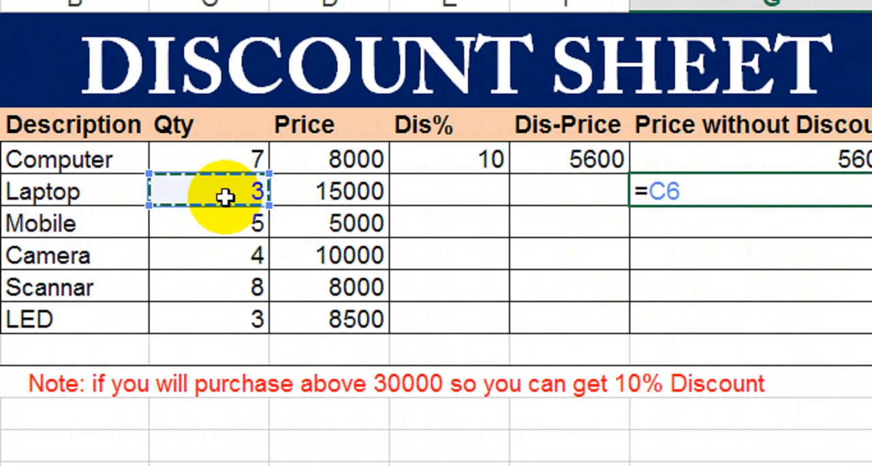
{"action": "type", "text": "*"}
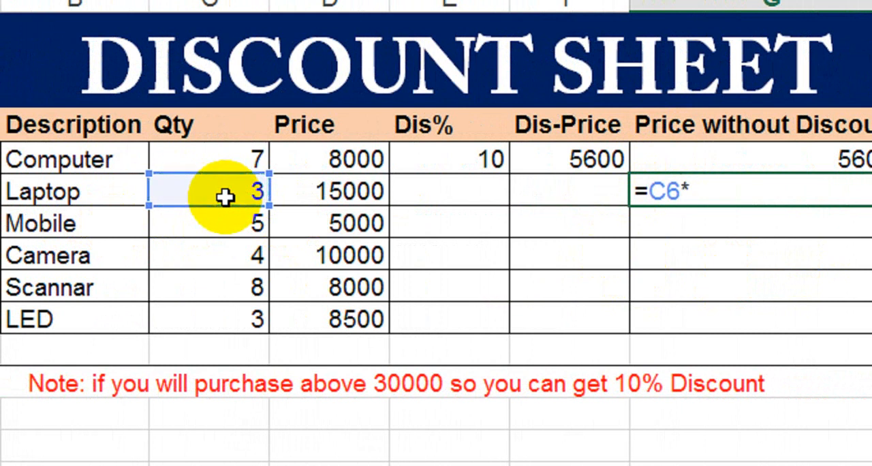
{"action": "left_click", "coordinate": [321, 195]}
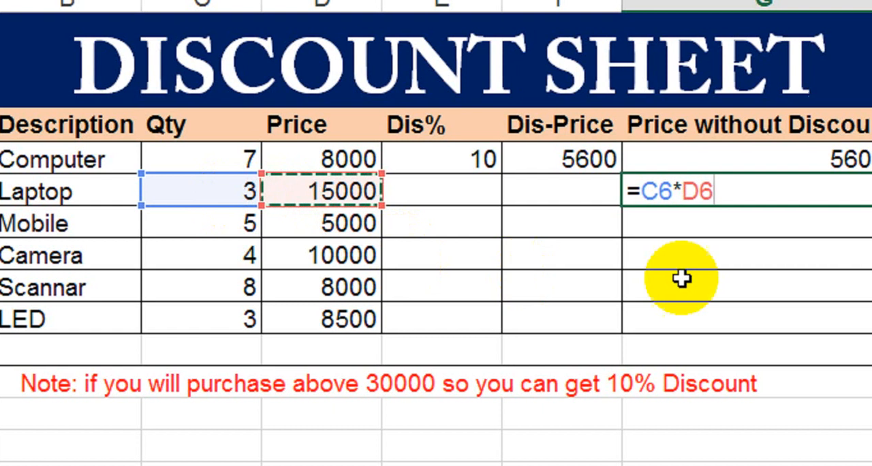
{"action": "key", "text": "Return"}
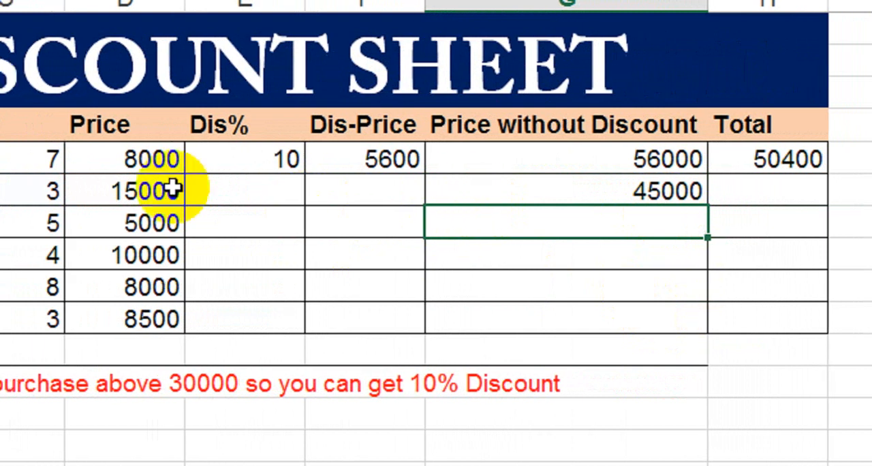
Fill the Price without Discount formula from G6 down through the LED row and check the filled cells.
{"action": "left_click", "coordinate": [626, 190]}
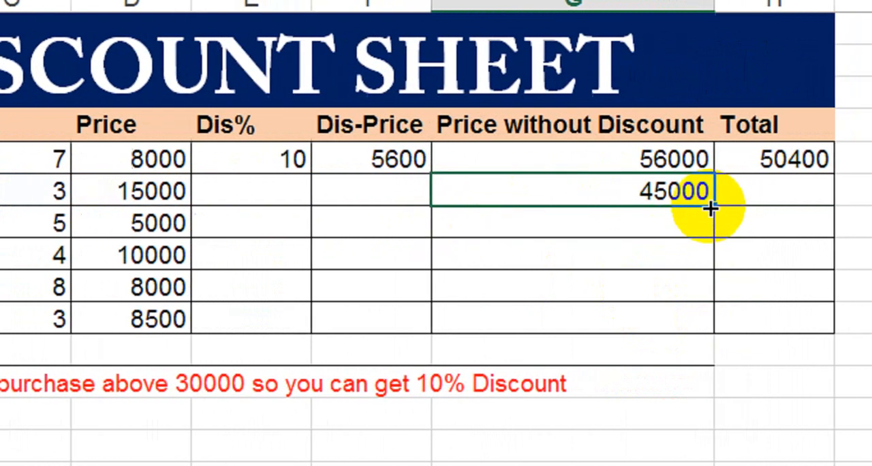
{"action": "double_click", "coordinate": [672, 204]}
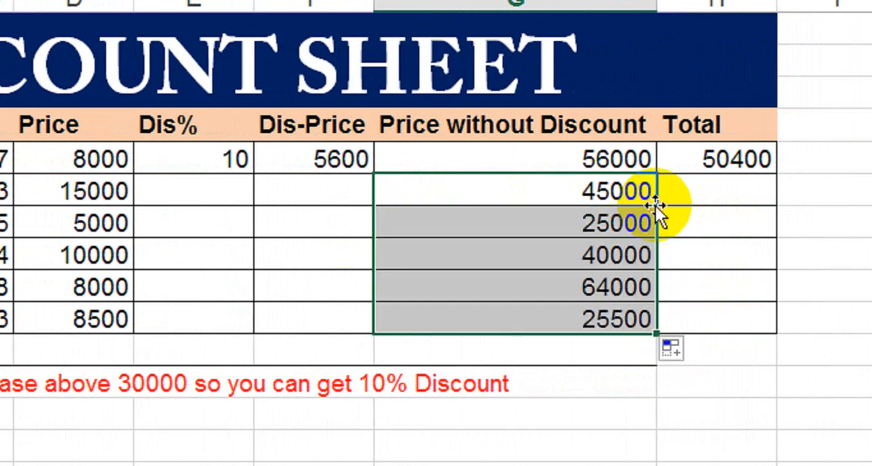
{"action": "left_click", "coordinate": [531, 220]}
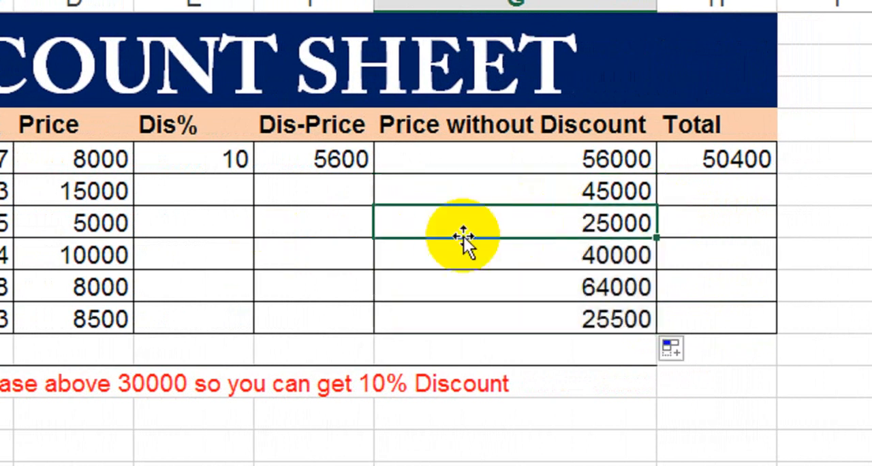
{"action": "left_click", "coordinate": [484, 268]}
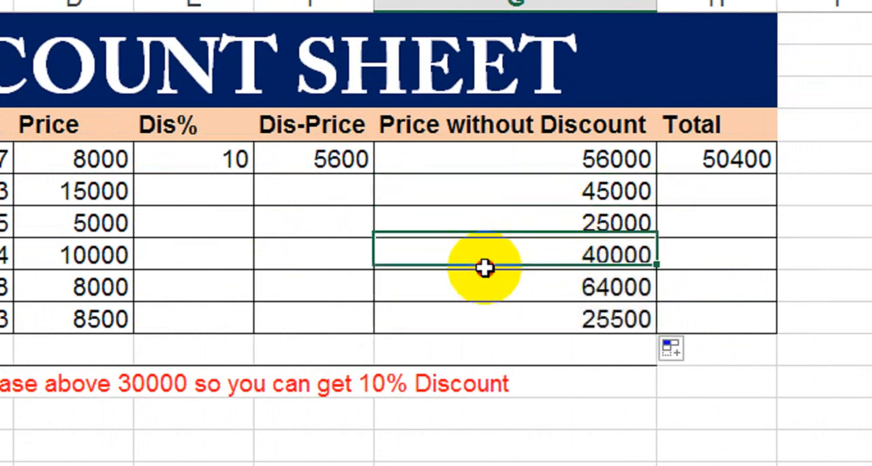
{"action": "left_click", "coordinate": [498, 312]}
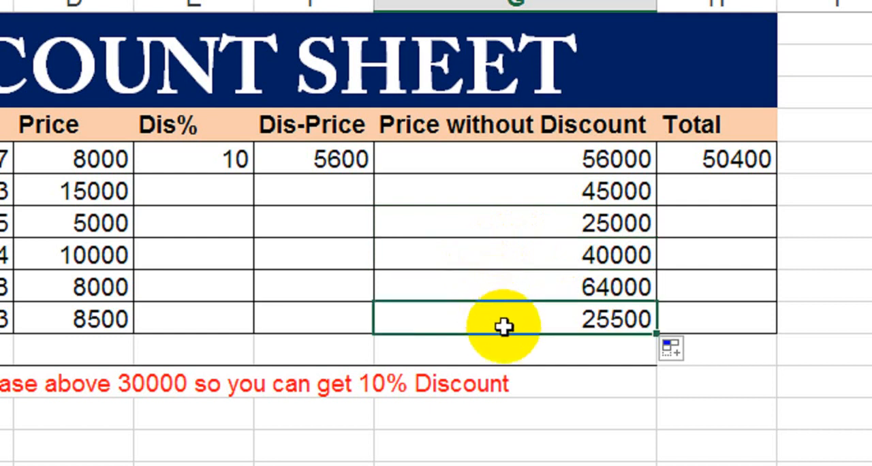
{"action": "left_click", "coordinate": [510, 251]}
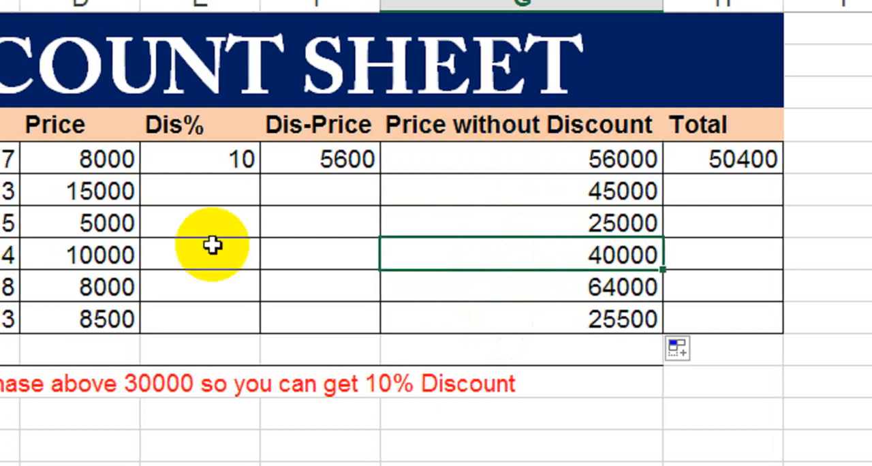
Enter the formula =if(G6>30000,10,0) in the Laptop's Dis% cell E6.
{"action": "left_click", "coordinate": [235, 195]}
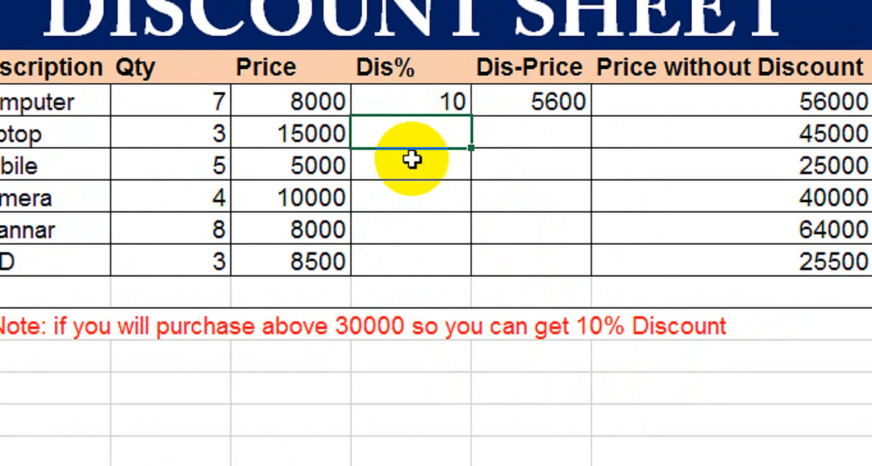
{"action": "key", "text": "Up"}
{"action": "key", "text": "Down"}
{"action": "type", "text": "=if("}
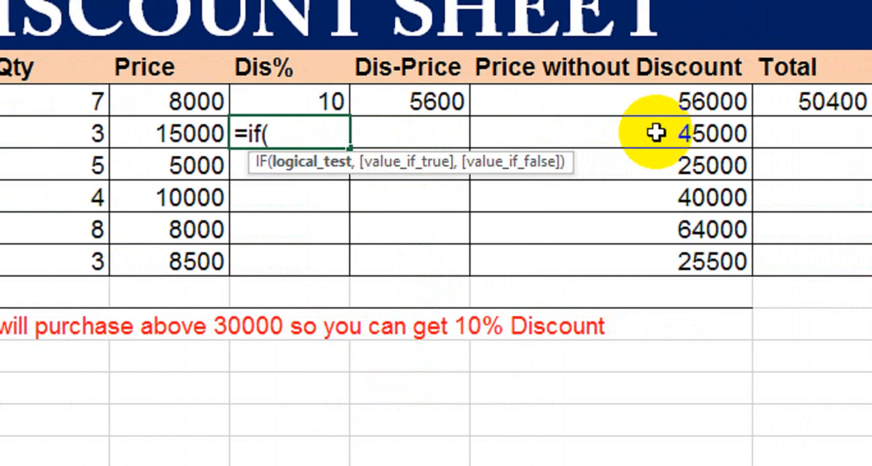
{"action": "left_click", "coordinate": [655, 133]}
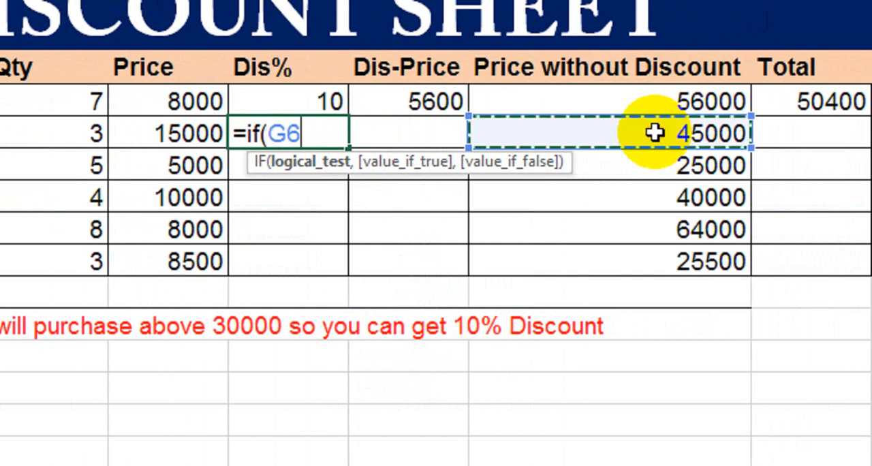
{"action": "type", "text": ">3"}
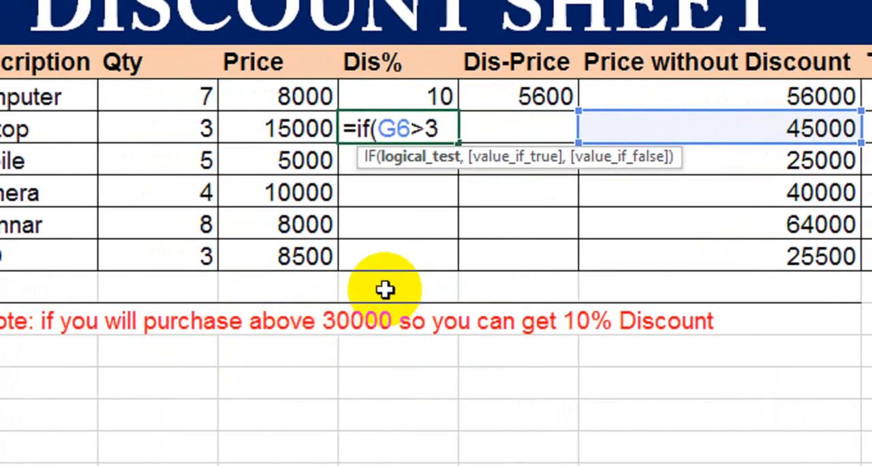
{"action": "type", "text": "0000"}
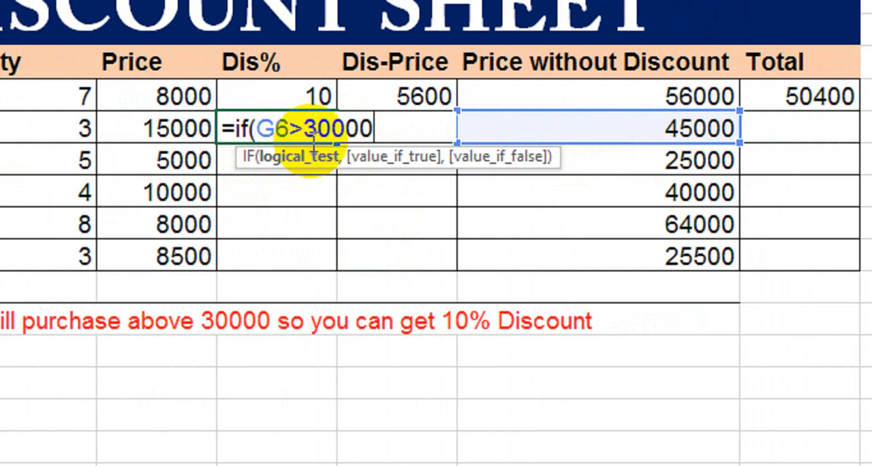
{"action": "type", "text": ",10"}
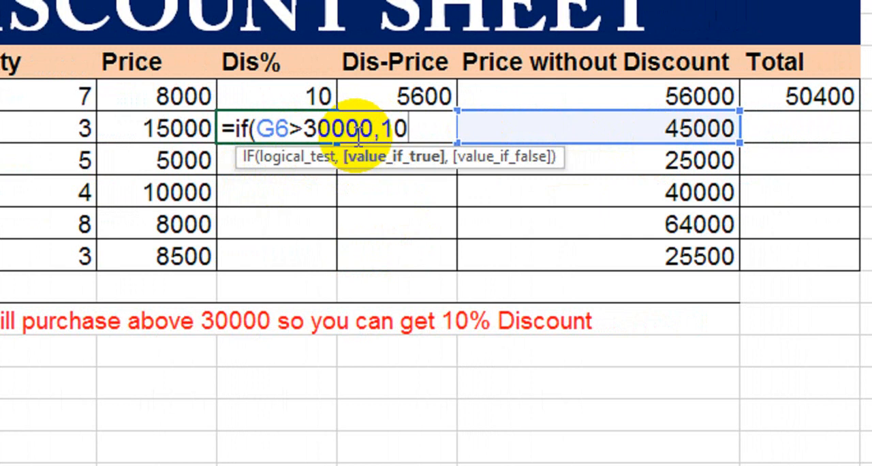
{"action": "type", "text": ",0"}
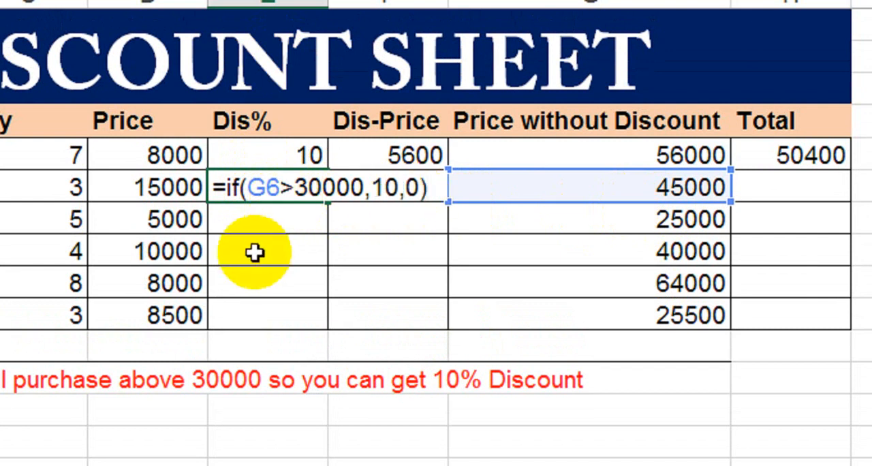
{"action": "key", "text": "Return"}
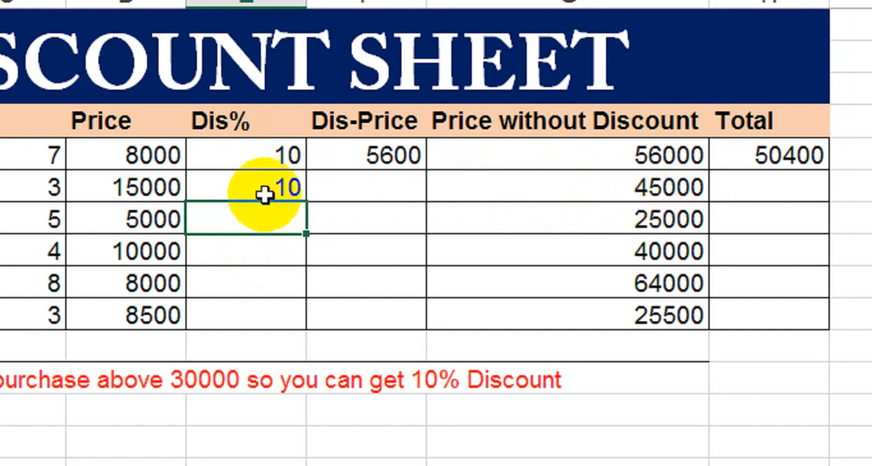
Fill the Dis% formula from E6 down through the LED row and check the filled cells.
{"action": "left_click", "coordinate": [264, 195]}
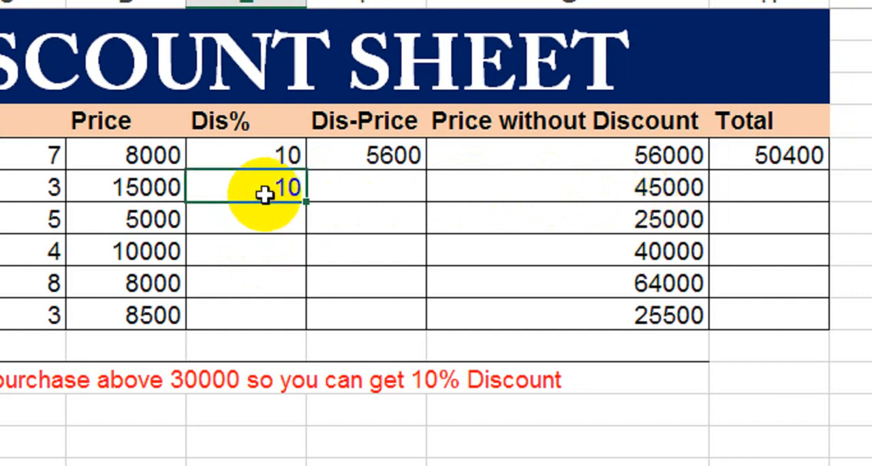
{"action": "double_click", "coordinate": [307, 203]}
{"action": "left_click", "coordinate": [254, 199]}
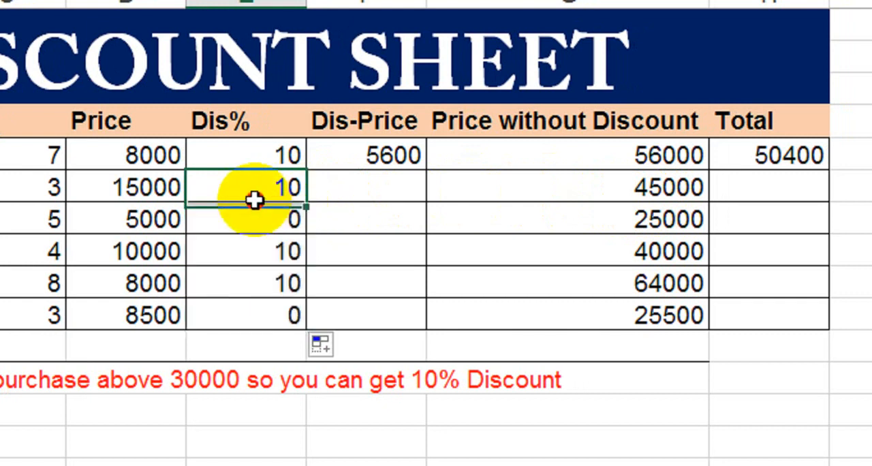
{"action": "left_click", "coordinate": [241, 249]}
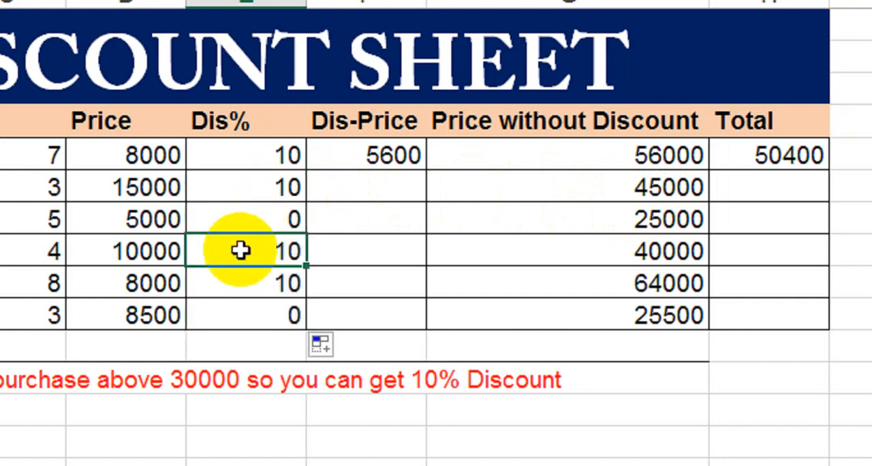
{"action": "left_click", "coordinate": [263, 303]}
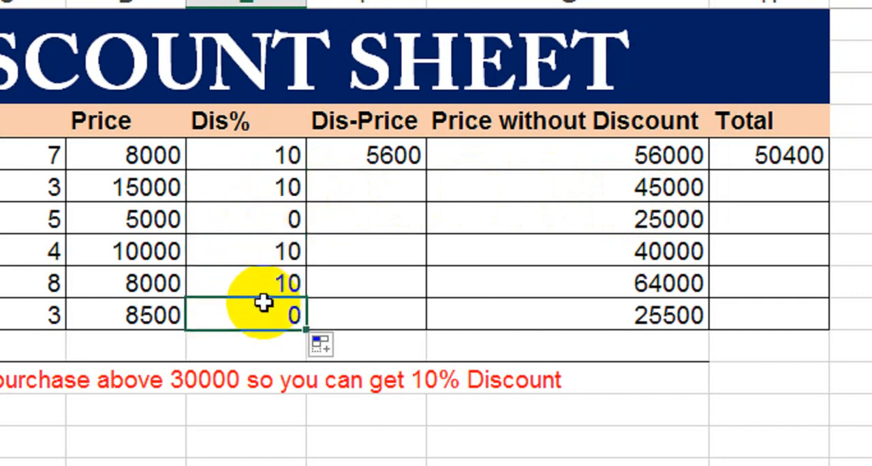
{"action": "left_click", "coordinate": [263, 225]}
{"action": "left_click", "coordinate": [244, 317]}
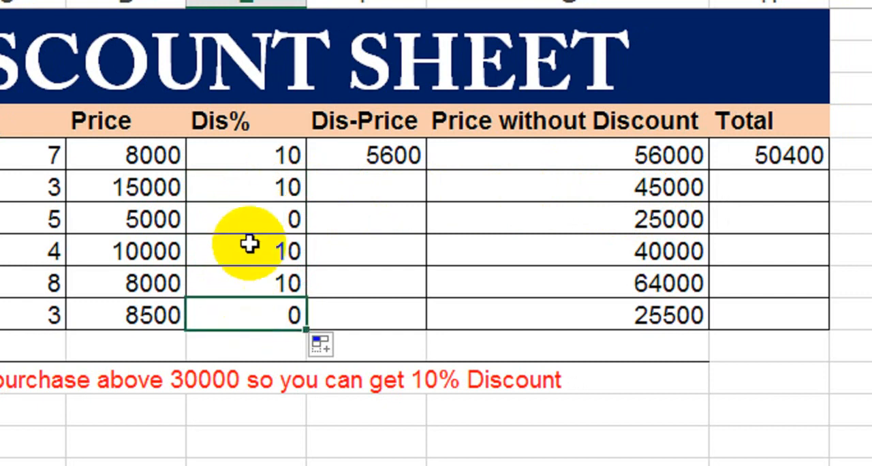
Calculate the Laptop's discount amount in the Dis-Price cell F6 with the formula =E6%*G6.
{"action": "left_click", "coordinate": [255, 224]}
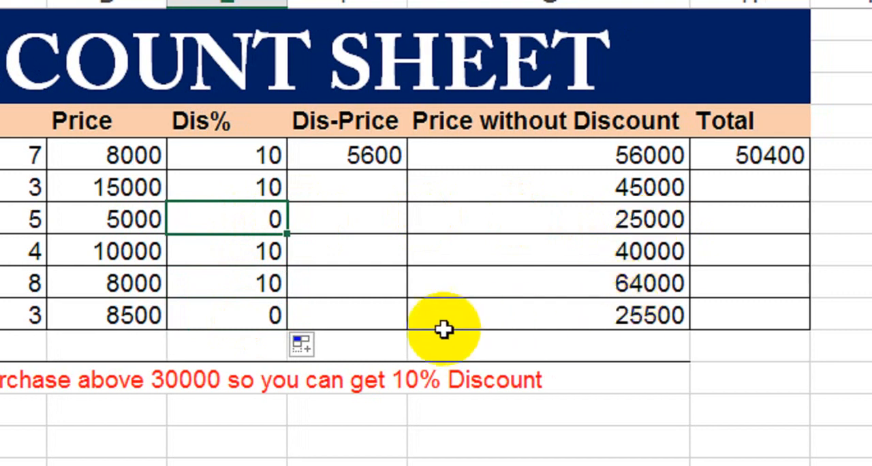
{"action": "left_click", "coordinate": [254, 329]}
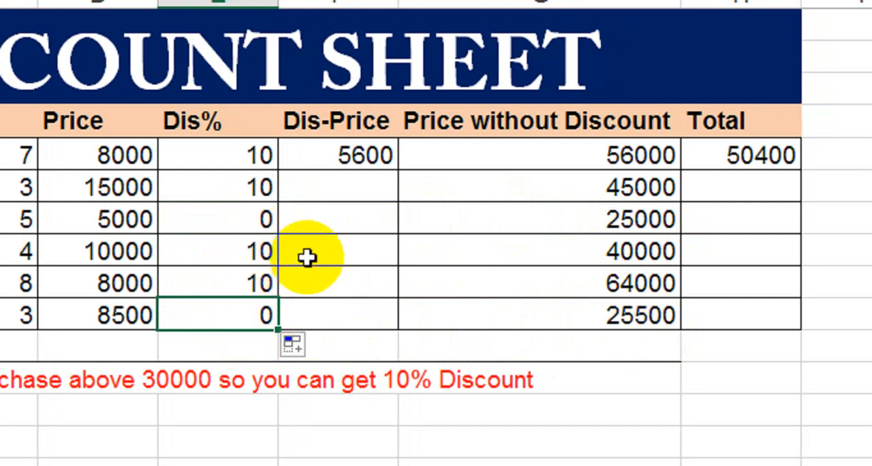
{"action": "left_click", "coordinate": [353, 161]}
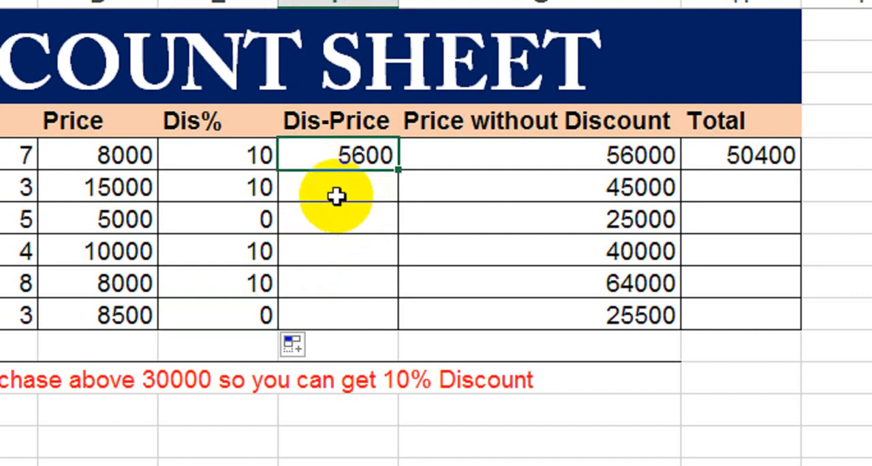
{"action": "left_click", "coordinate": [338, 191]}
{"action": "type", "text": "="}
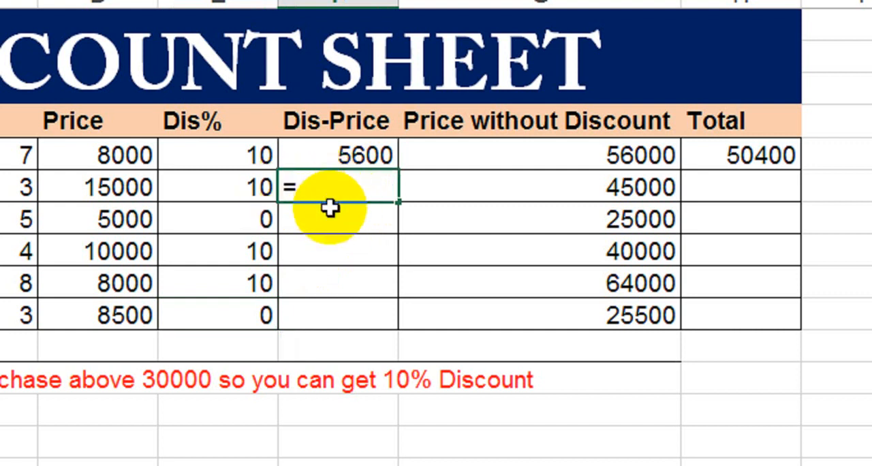
{"action": "left_click", "coordinate": [234, 194]}
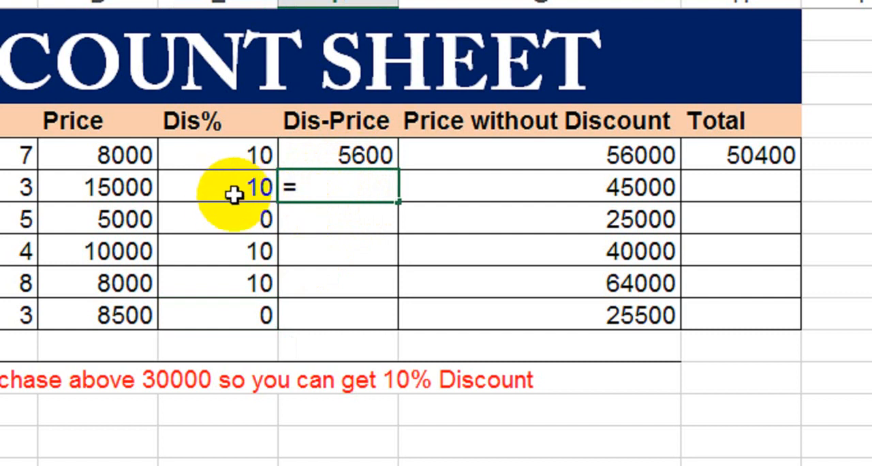
{"action": "left_click", "coordinate": [234, 193]}
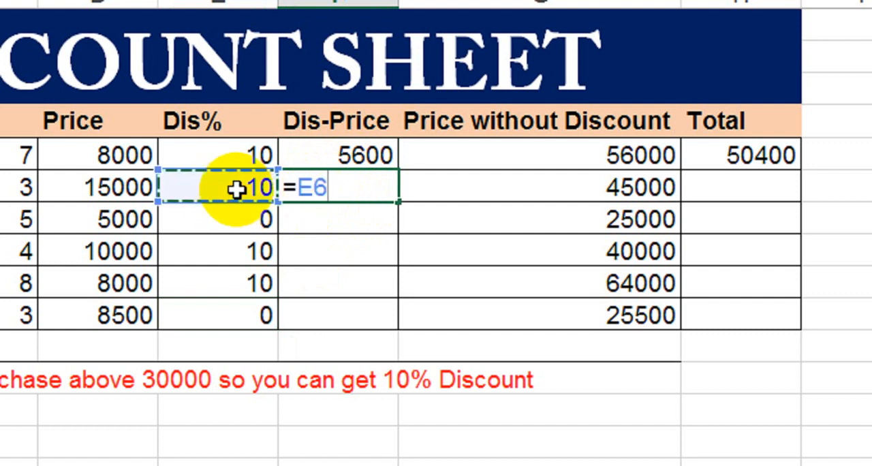
{"action": "type", "text": "%*"}
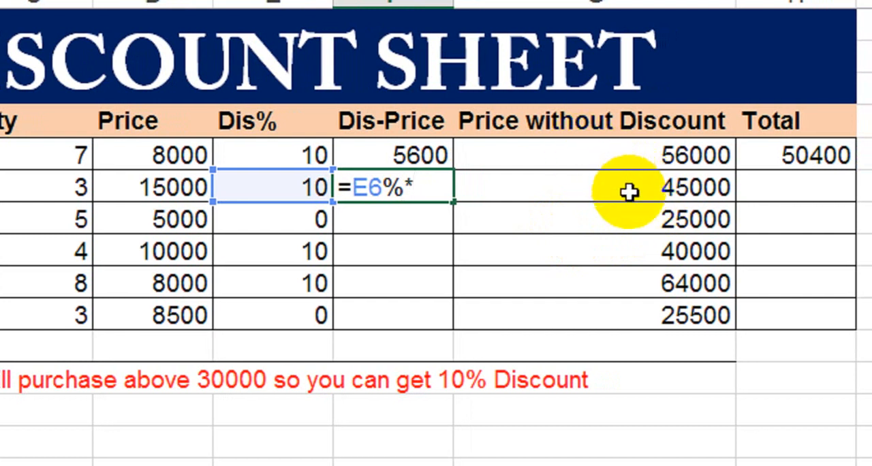
{"action": "left_click", "coordinate": [629, 190]}
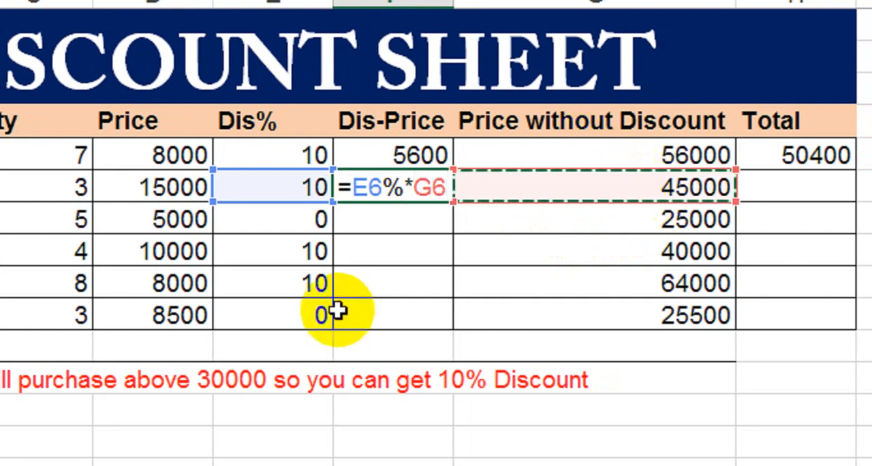
{"action": "key", "text": "Return"}
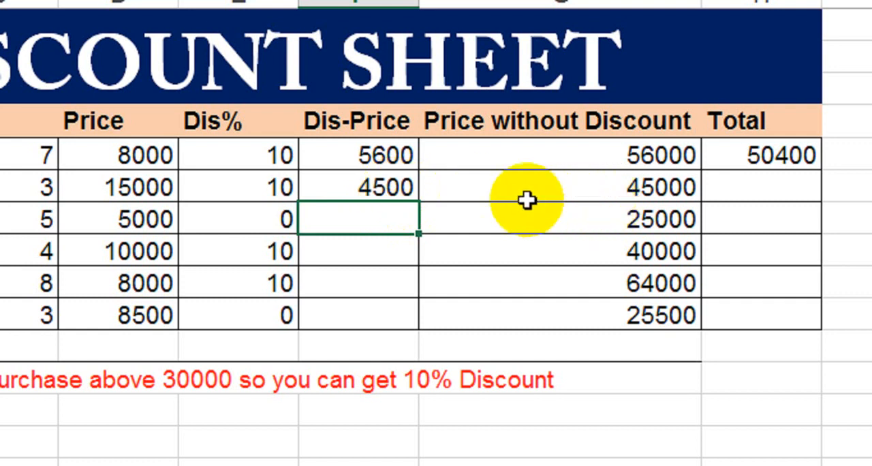
Fill the Dis-Price formula from F6 down through the LED row and check the filled cells.
{"action": "left_click", "coordinate": [400, 194]}
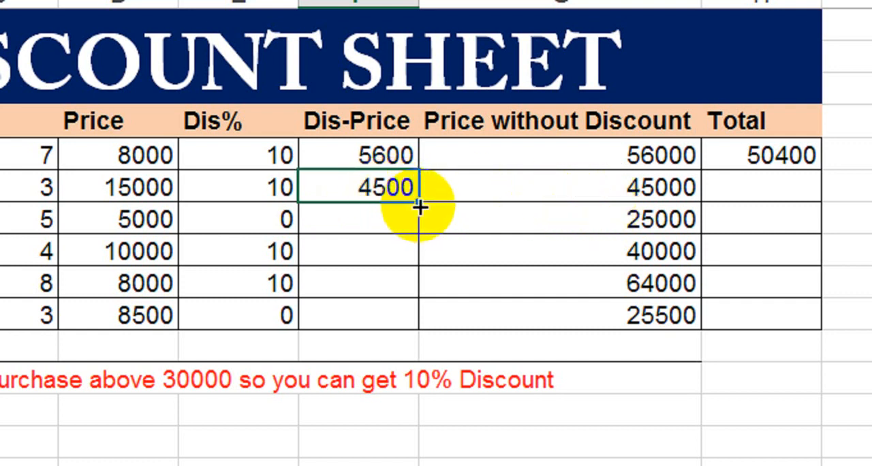
{"action": "double_click", "coordinate": [419, 205]}
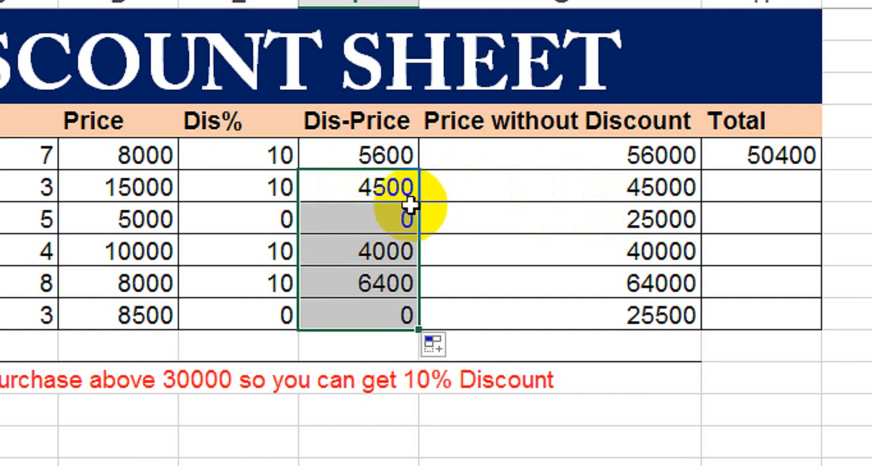
{"action": "left_click", "coordinate": [347, 218]}
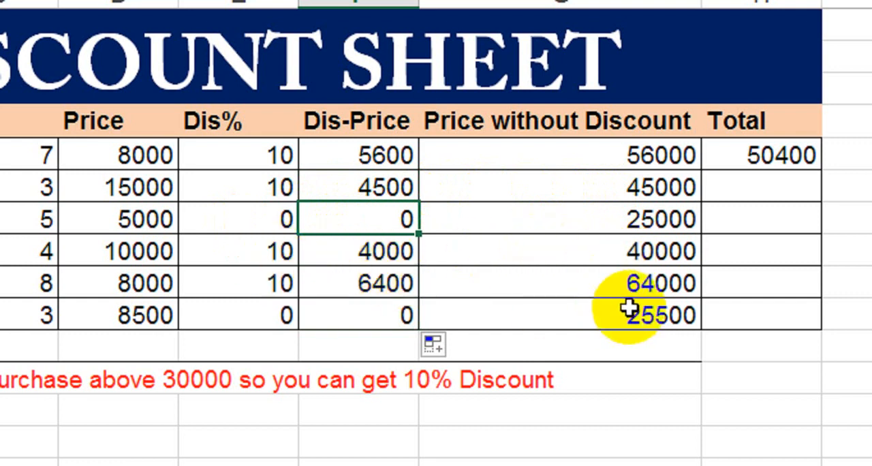
{"action": "left_click", "coordinate": [389, 289]}
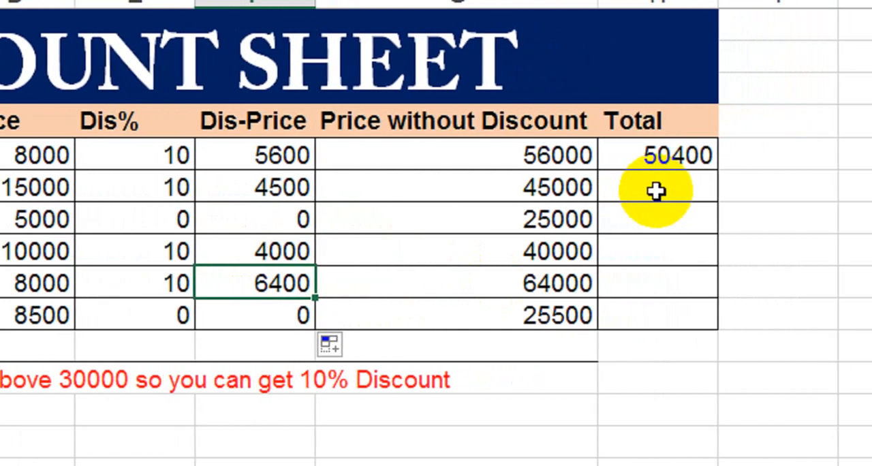
Calculate the Laptop's Total in H6 with the formula =G6-F6 and fill it down through the LED row.
{"action": "left_click", "coordinate": [713, 192]}
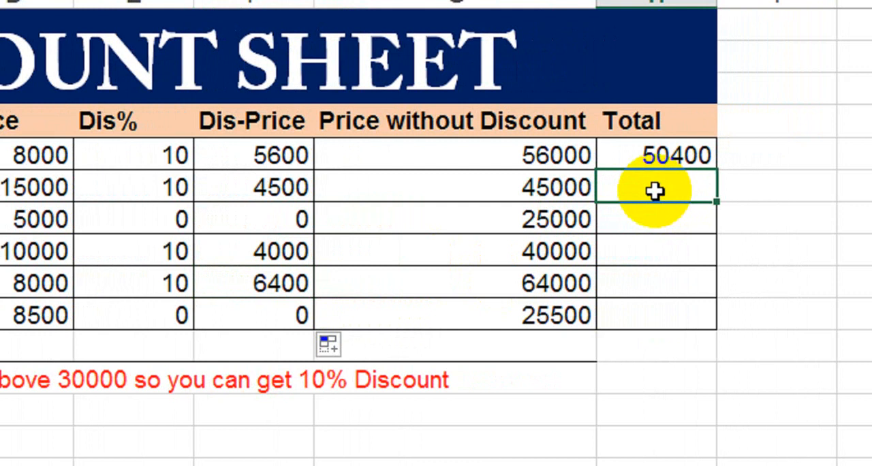
{"action": "type", "text": "="}
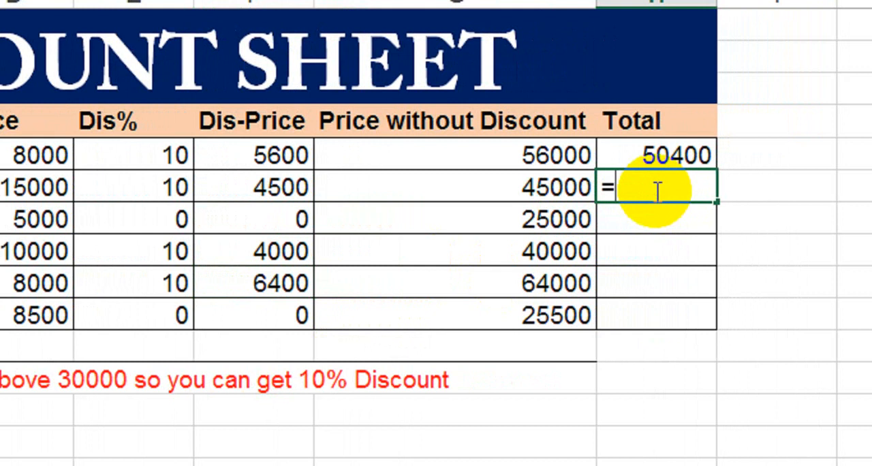
{"action": "left_click", "coordinate": [502, 191]}
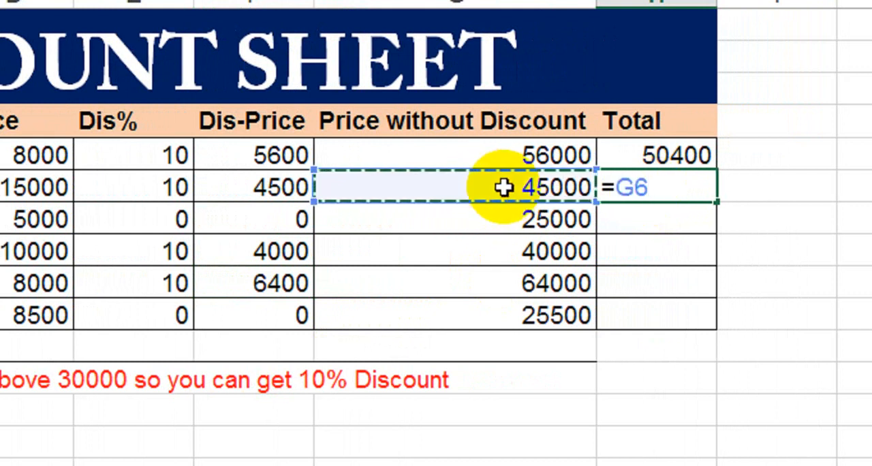
{"action": "type", "text": "-"}
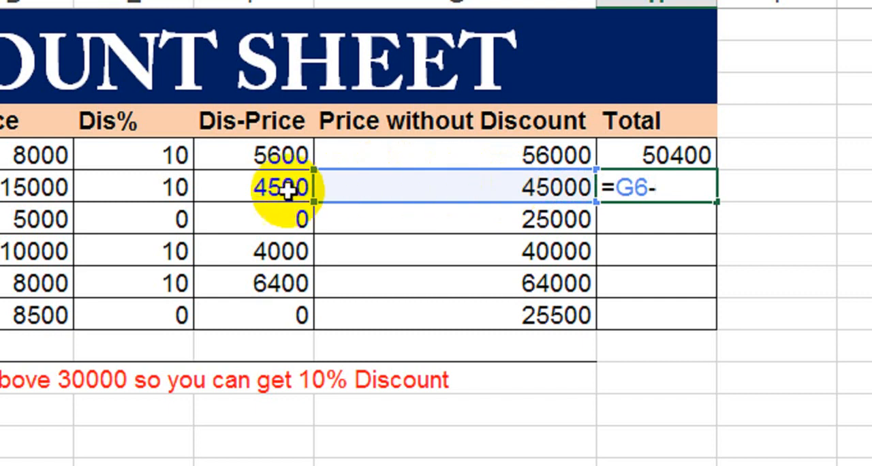
{"action": "left_click", "coordinate": [249, 185]}
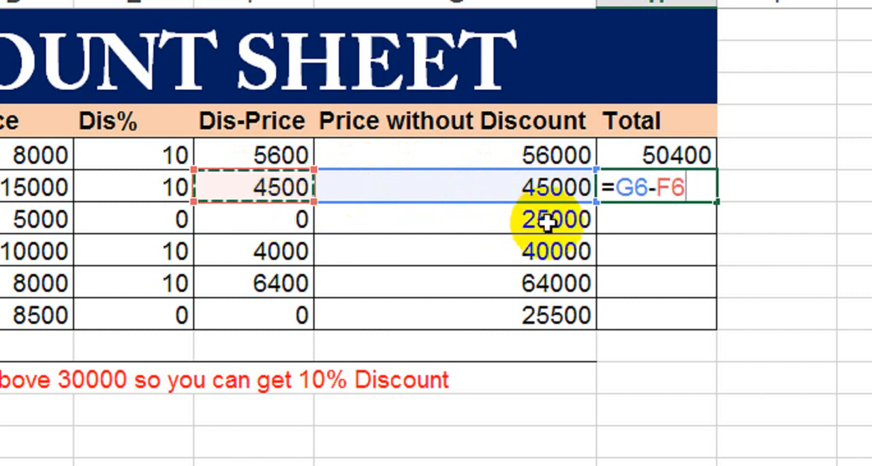
{"action": "key", "text": "Return"}
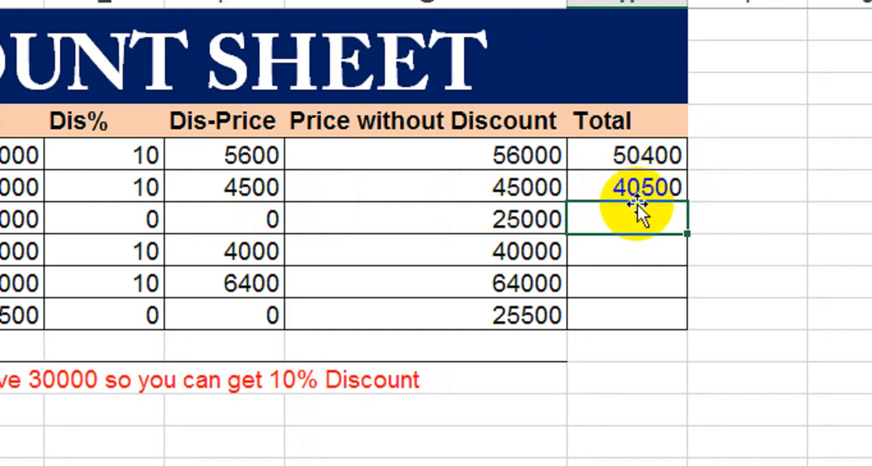
{"action": "left_click", "coordinate": [643, 189]}
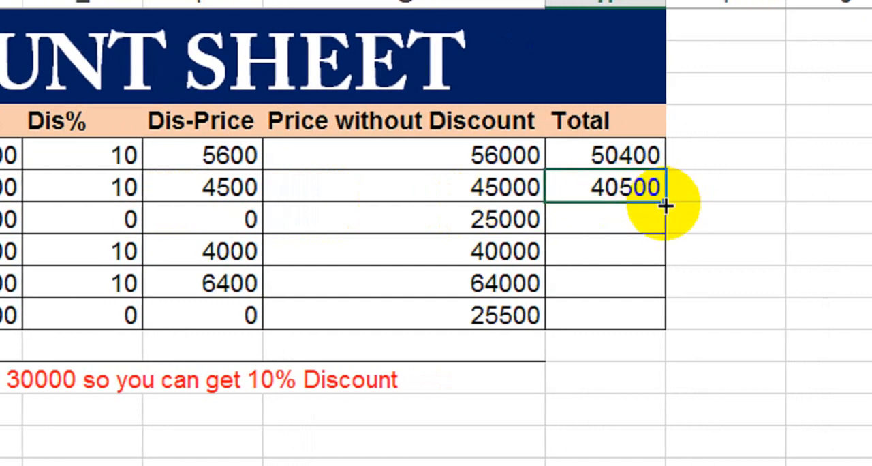
{"action": "double_click", "coordinate": [656, 205]}
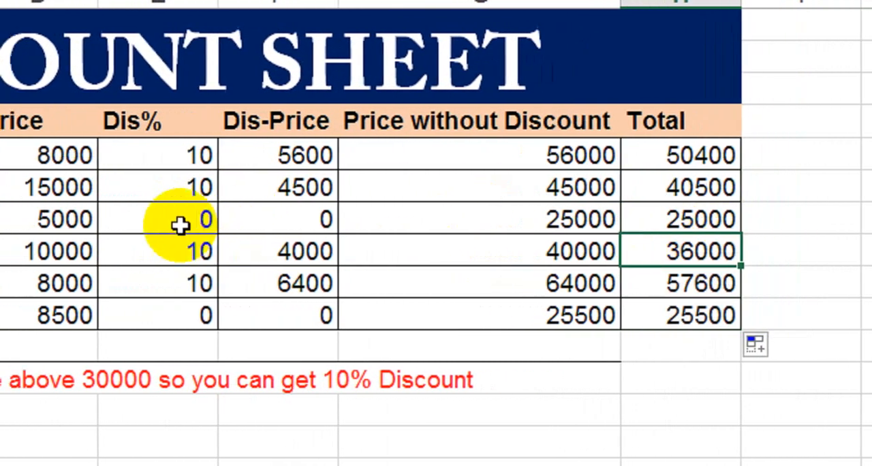
Examine the Dis%, Dis-Price, Price without Discount and Total cells in row 7, plus the Total in row 8.
{"action": "left_click", "coordinate": [168, 222]}
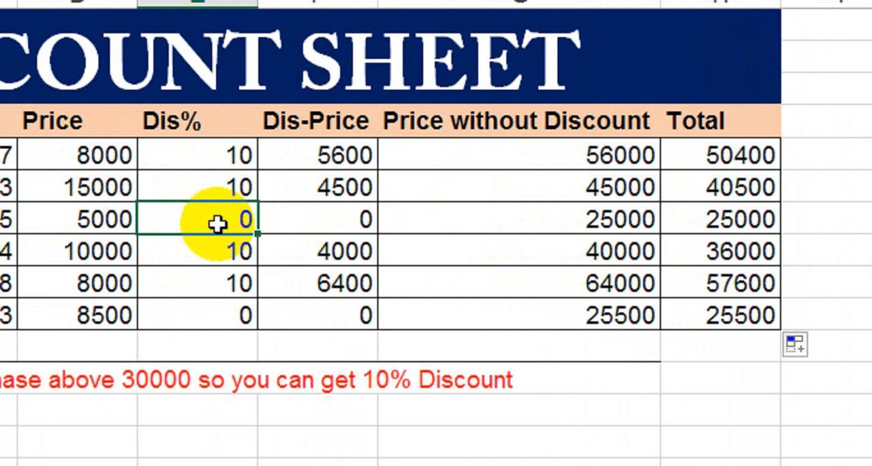
{"action": "left_click", "coordinate": [315, 224]}
{"action": "left_click", "coordinate": [534, 223]}
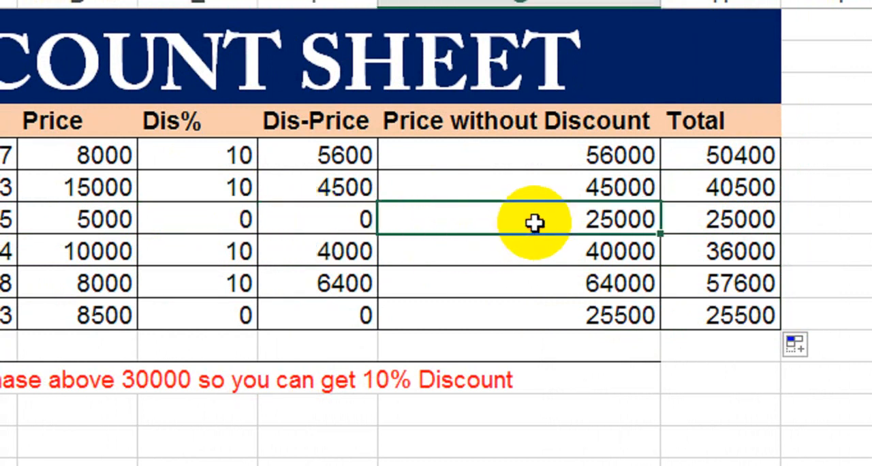
{"action": "left_click", "coordinate": [237, 229]}
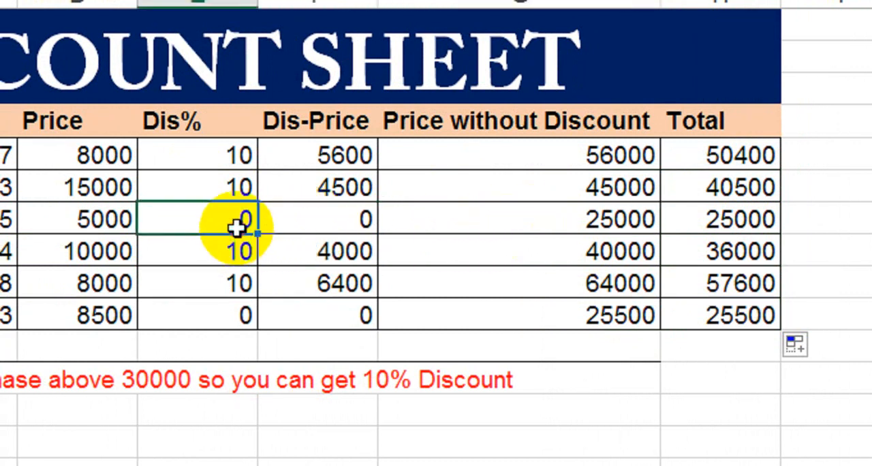
{"action": "left_click", "coordinate": [306, 220]}
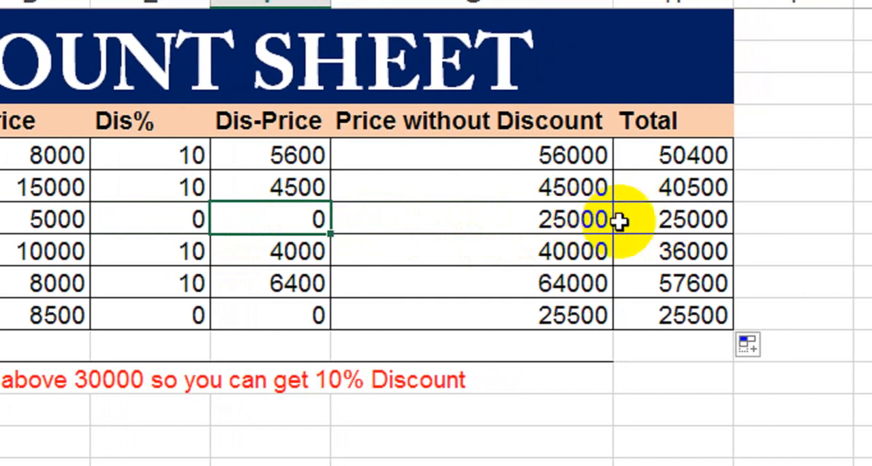
{"action": "left_click", "coordinate": [580, 223]}
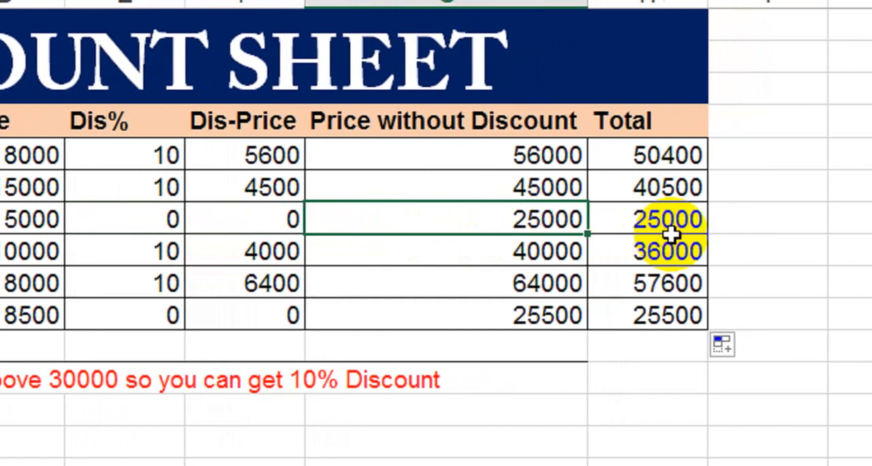
{"action": "left_click", "coordinate": [698, 240]}
{"action": "left_click", "coordinate": [662, 225]}
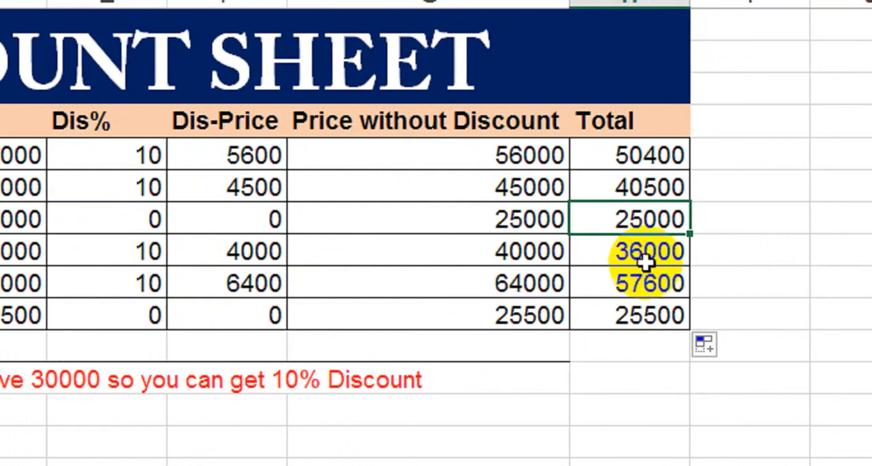
{"action": "left_click", "coordinate": [644, 266]}
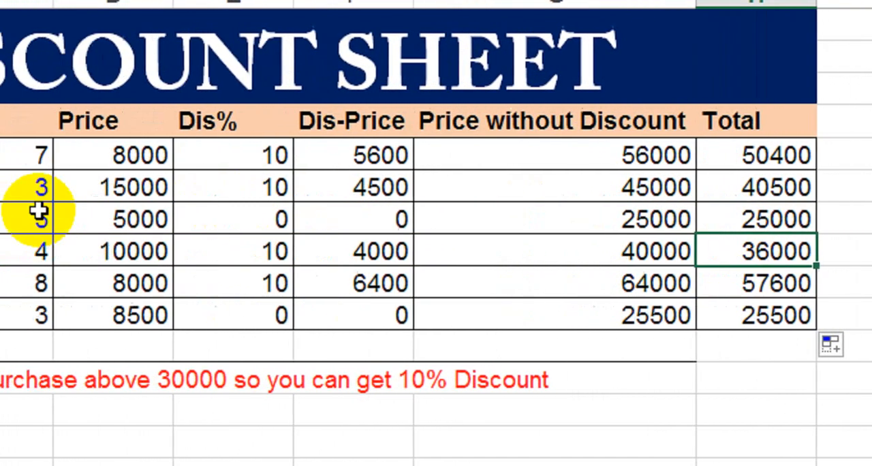